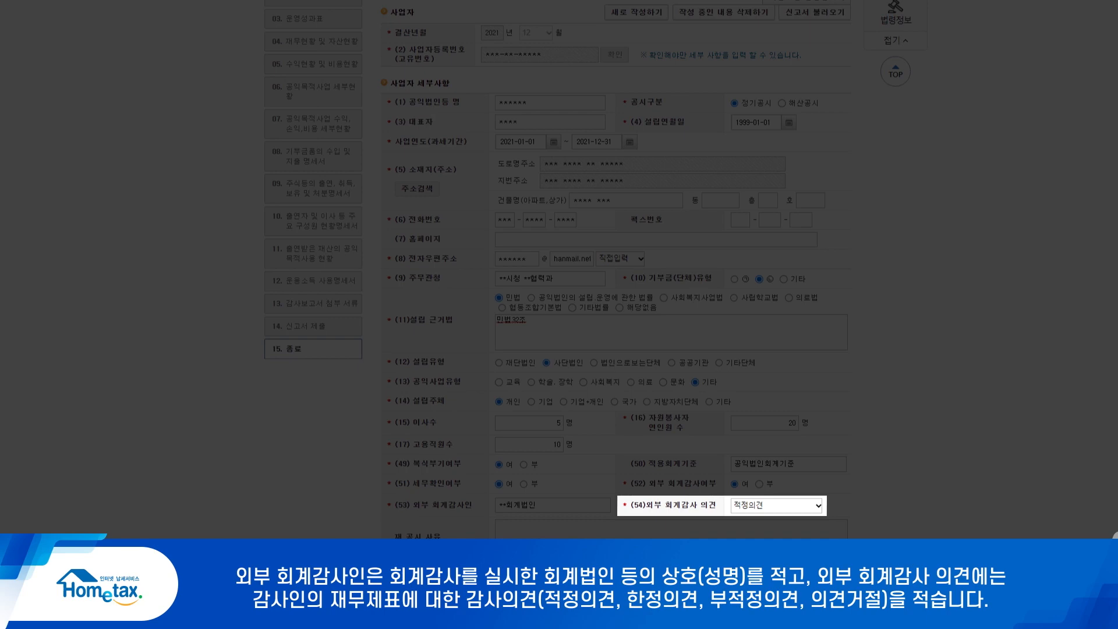
Load the previous year's disclosure data into the balance sheet (재무상태표) and review its account entries
{"action": "scroll", "coordinate": [559, 268], "scroll_direction": "down", "scroll_amount": 3}
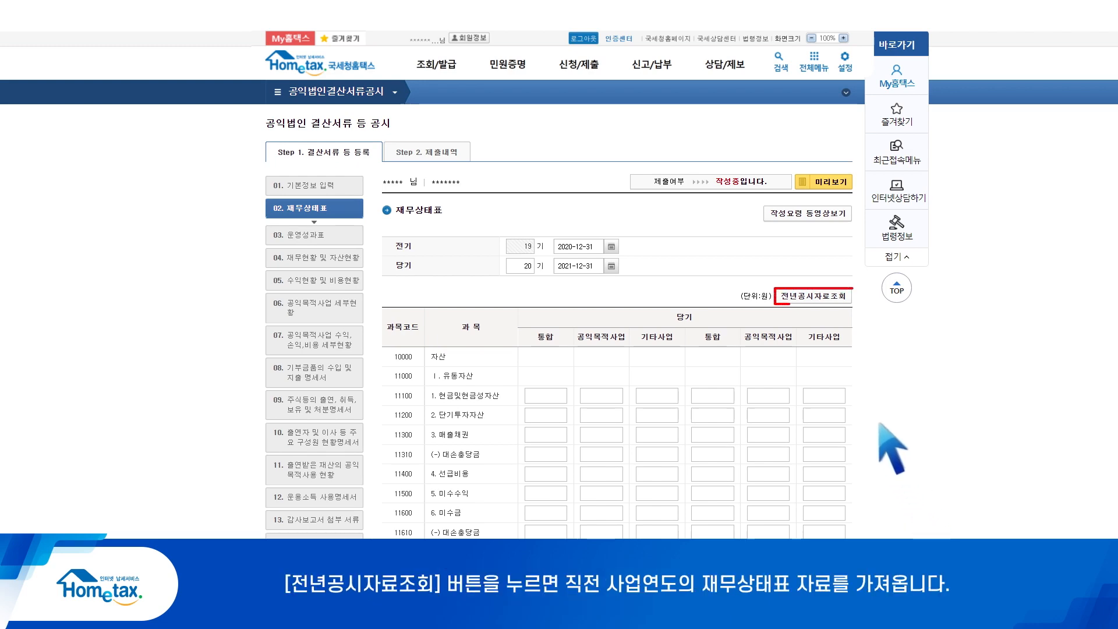
{"action": "left_click", "coordinate": [813, 296]}
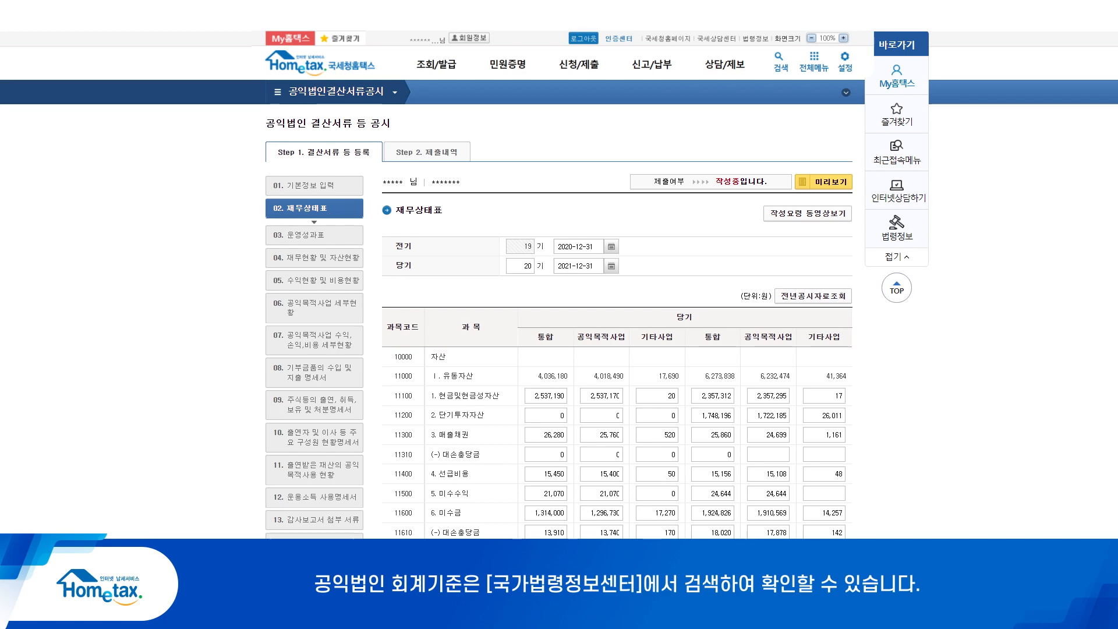
{"action": "scroll", "coordinate": [617, 291], "scroll_direction": "down", "scroll_amount": 15}
{"action": "scroll", "coordinate": [618, 268], "scroll_direction": "down", "scroll_amount": 20}
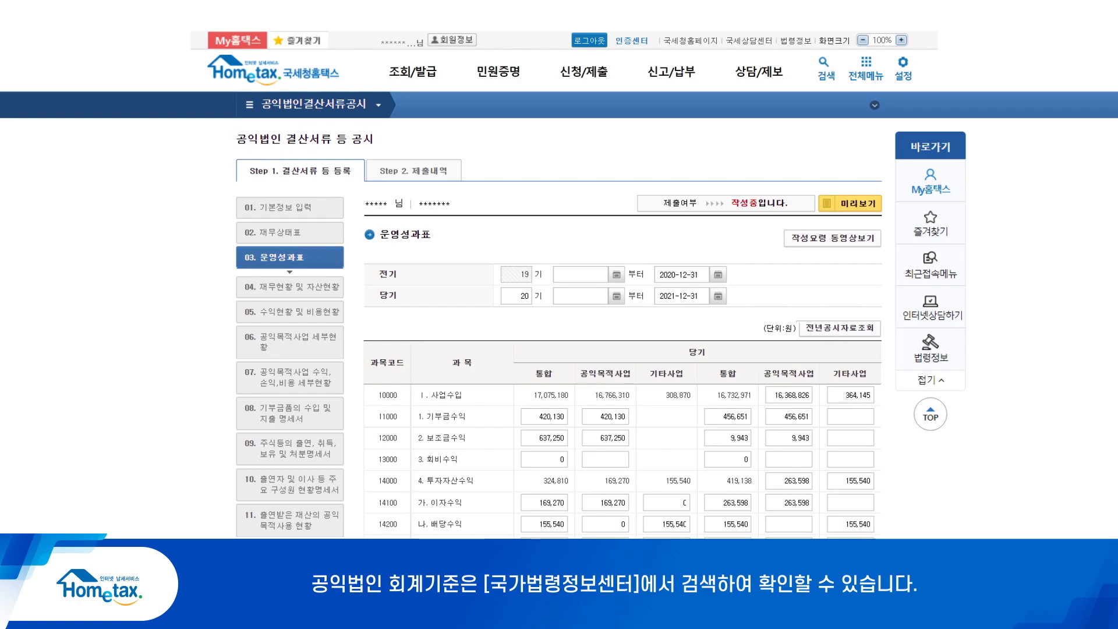
Review the account entries of the operating performance statement (운영성과표)
{"action": "scroll", "coordinate": [622, 291], "scroll_direction": "down", "scroll_amount": 20}
{"action": "scroll", "coordinate": [622, 291], "scroll_direction": "down", "scroll_amount": 20}
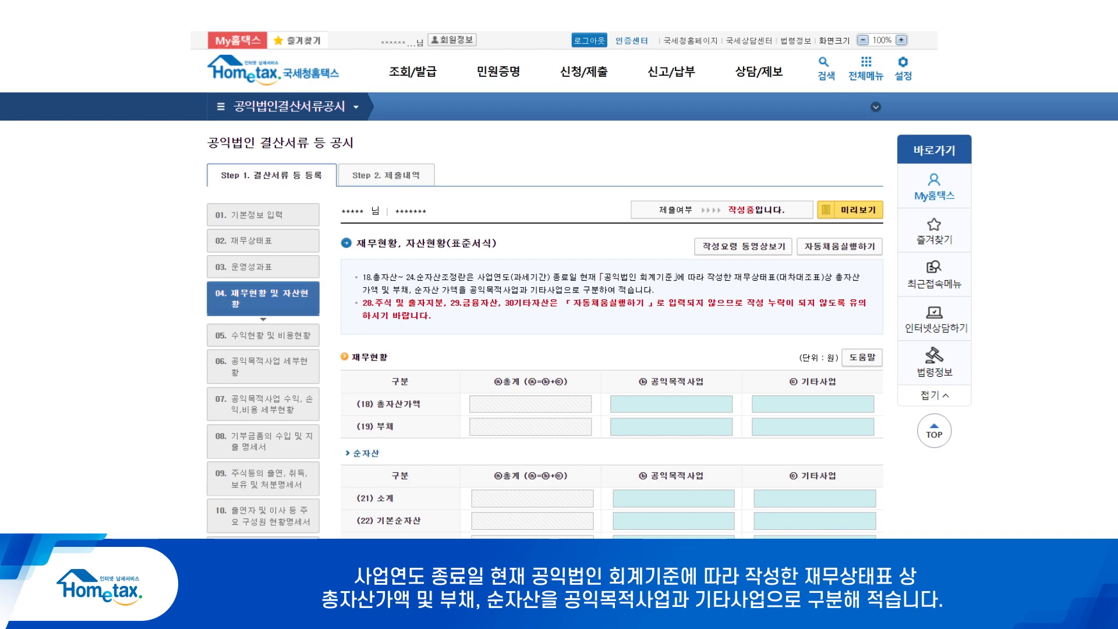
Auto-fill the financial and asset status form, including land and buildings, from the balance sheet and check its sections
{"action": "scroll", "coordinate": [559, 280], "scroll_direction": "down", "scroll_amount": 6}
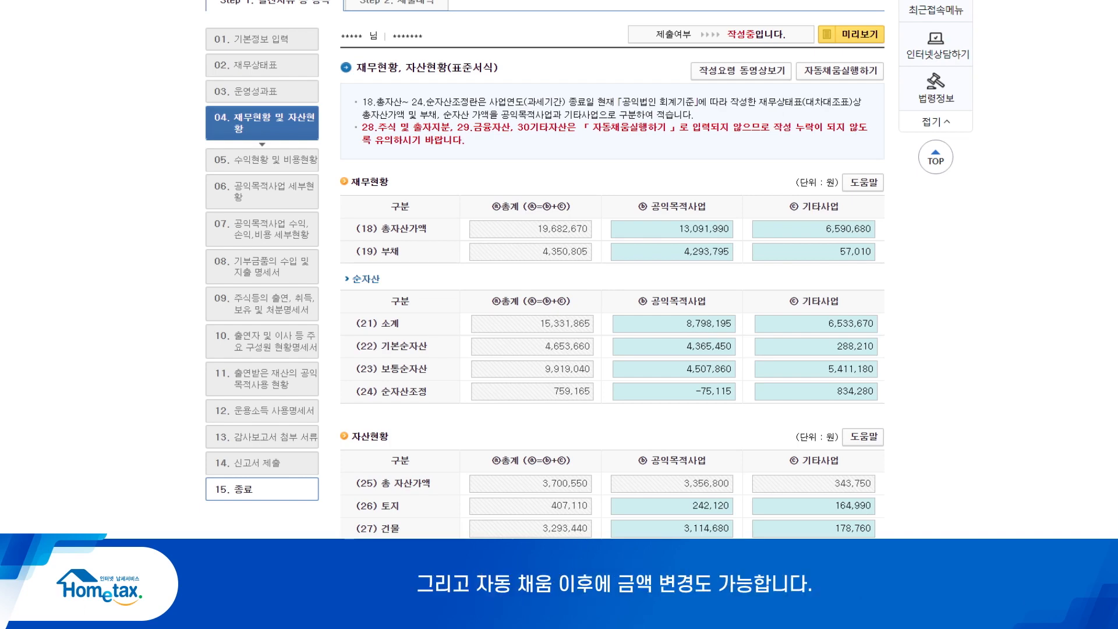
{"action": "scroll", "coordinate": [612, 268], "scroll_direction": "down", "scroll_amount": 3}
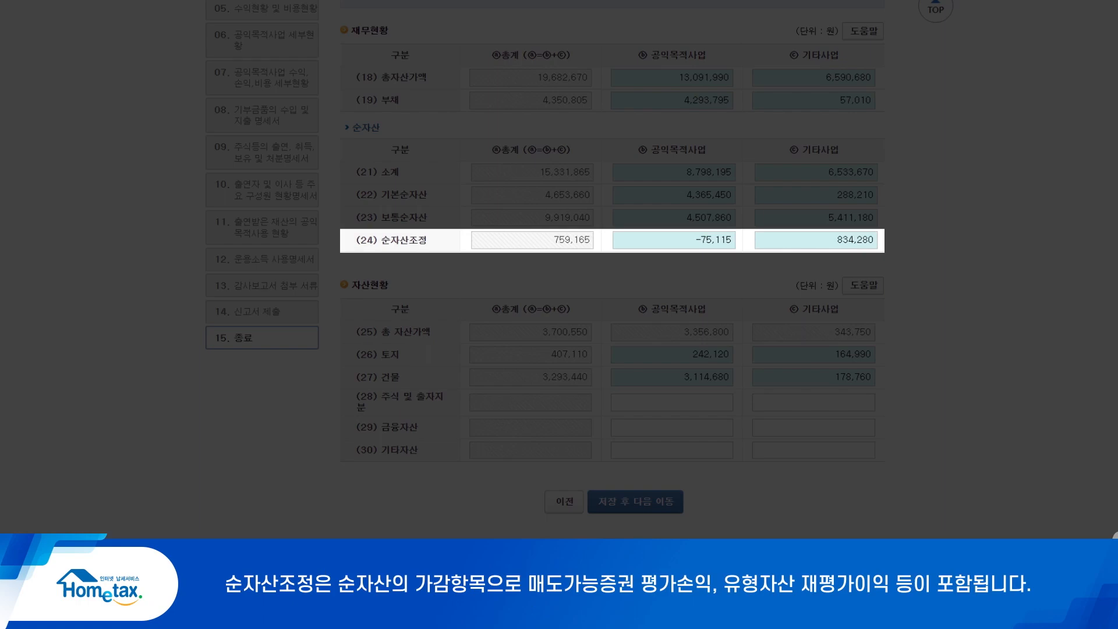
{"action": "scroll", "coordinate": [559, 270], "scroll_direction": "up", "scroll_amount": 2}
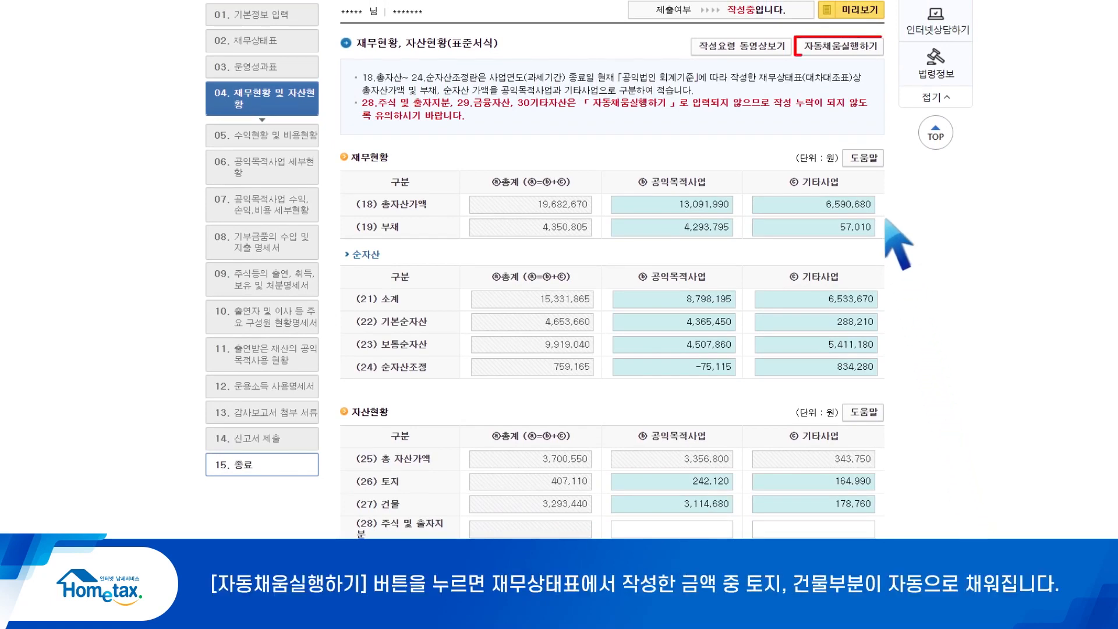
{"action": "left_click", "coordinate": [839, 45]}
{"action": "scroll", "coordinate": [559, 270], "scroll_direction": "down", "scroll_amount": 2}
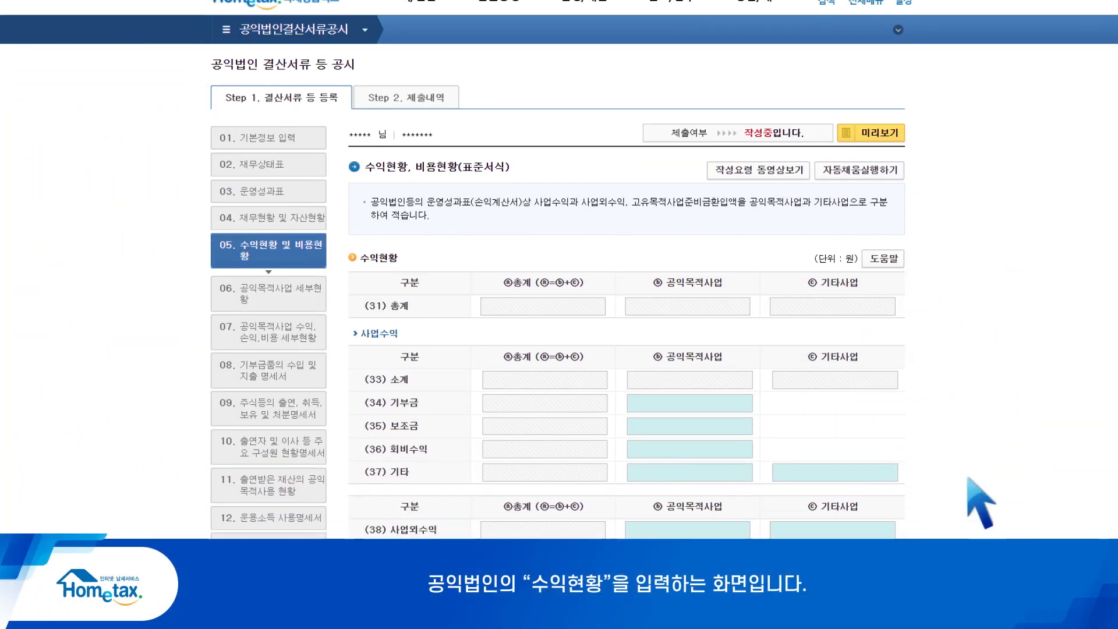
Run the automatic fill for the income and expense status form (수익현황, 비용현황)
{"action": "left_click", "coordinate": [859, 74]}
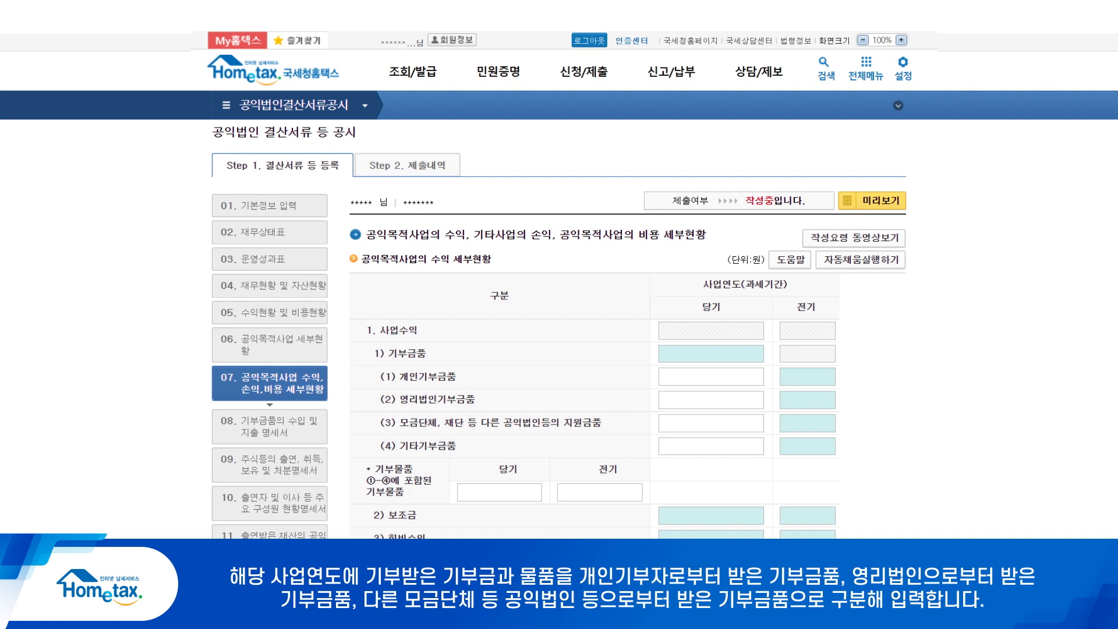
Auto-fill the detailed public-purpose income and expense and other-business profit and loss tables, then check the other-business section
{"action": "scroll", "coordinate": [955, 412], "scroll_direction": "down", "scroll_amount": 4}
{"action": "left_click", "coordinate": [863, 54]}
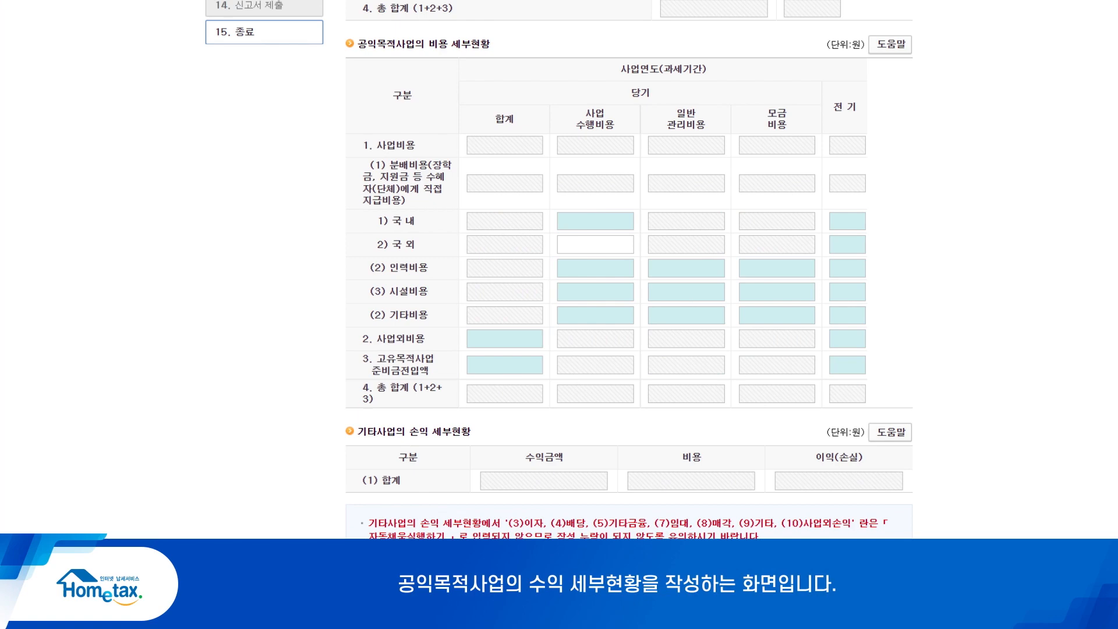
{"action": "scroll", "coordinate": [976, 489], "scroll_direction": "up", "scroll_amount": 7}
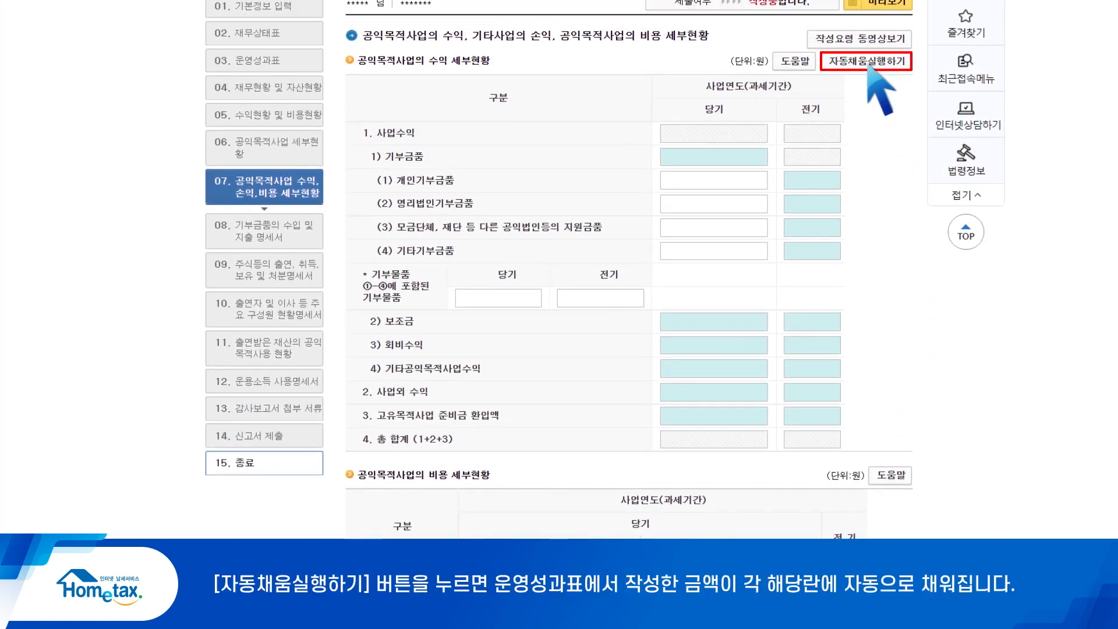
{"action": "left_click", "coordinate": [866, 61]}
{"action": "scroll", "coordinate": [629, 291], "scroll_direction": "down", "scroll_amount": 7}
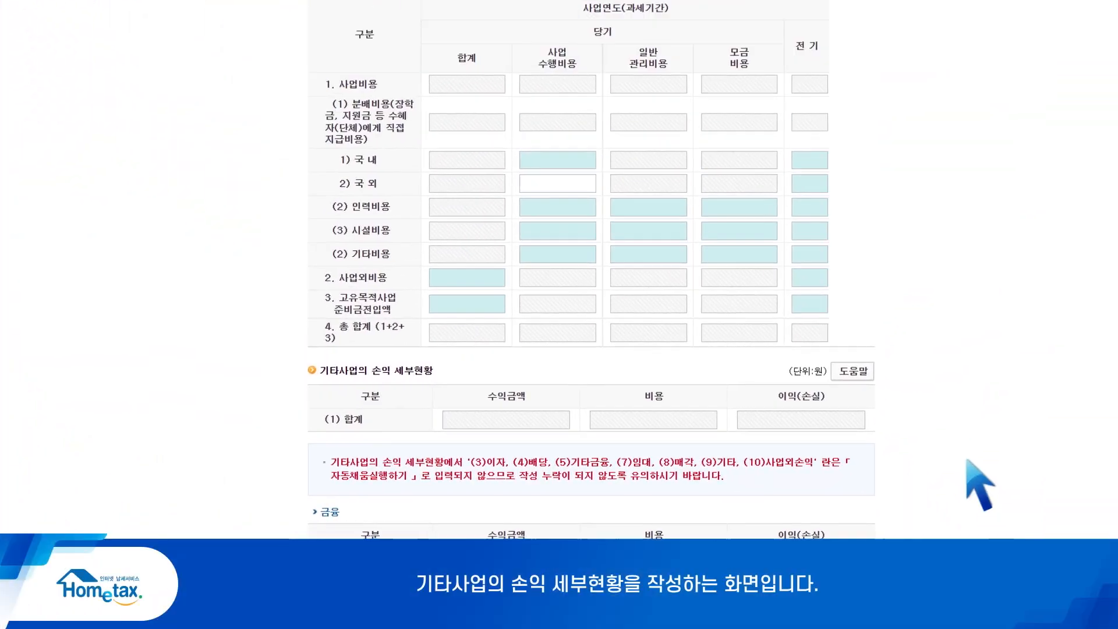
{"action": "left_click", "coordinate": [868, 64]}
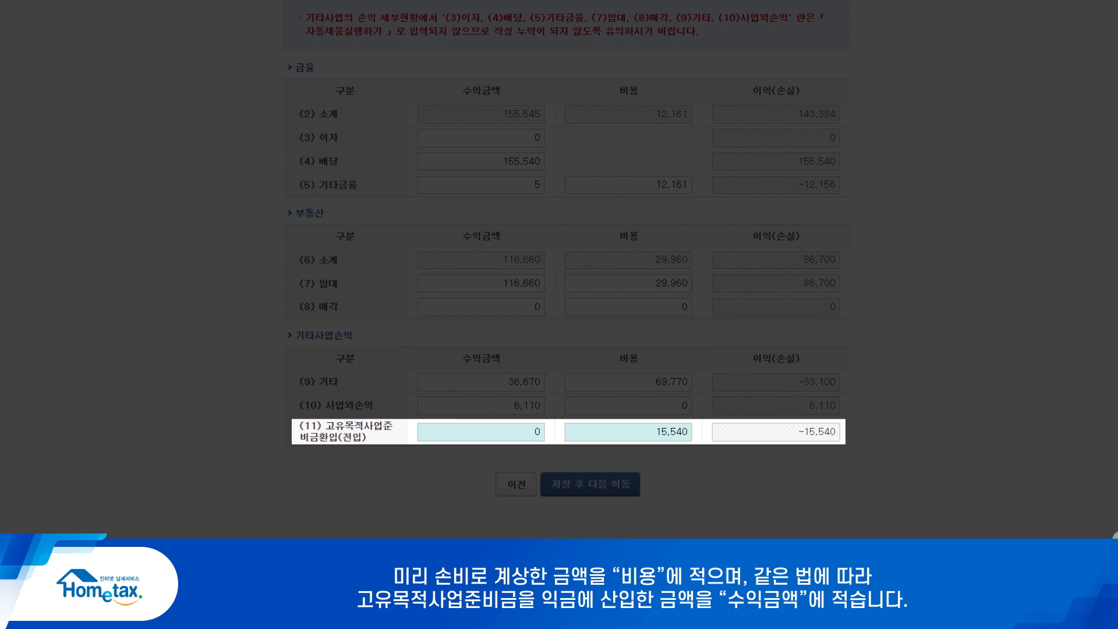
{"action": "scroll", "coordinate": [566, 269], "scroll_direction": "up", "scroll_amount": 2}
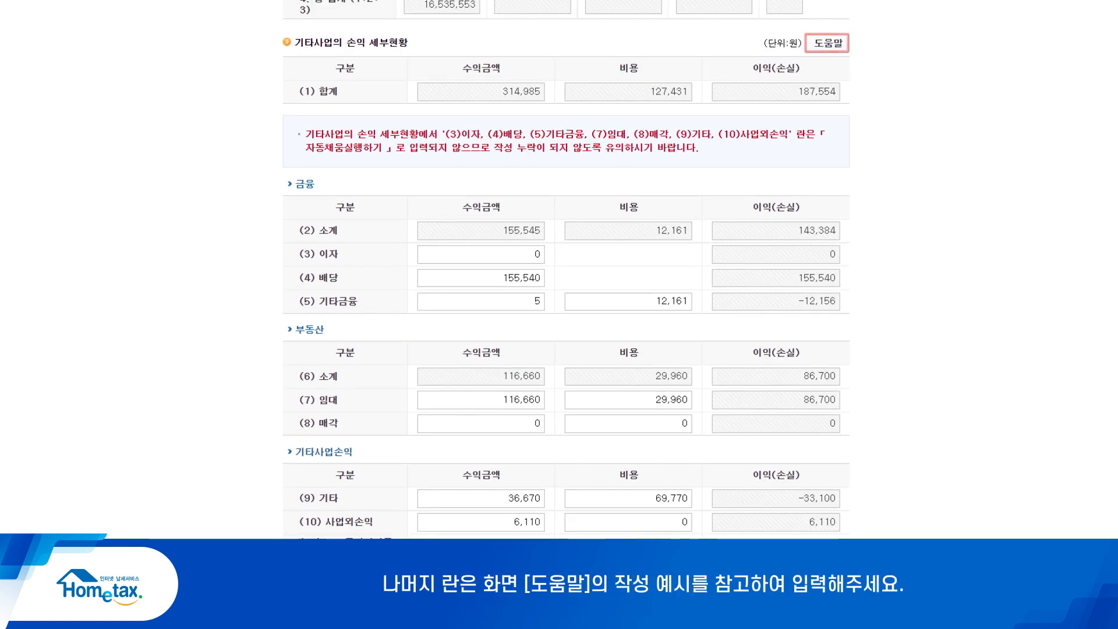
{"action": "scroll", "coordinate": [566, 269], "scroll_direction": "down", "scroll_amount": 2}
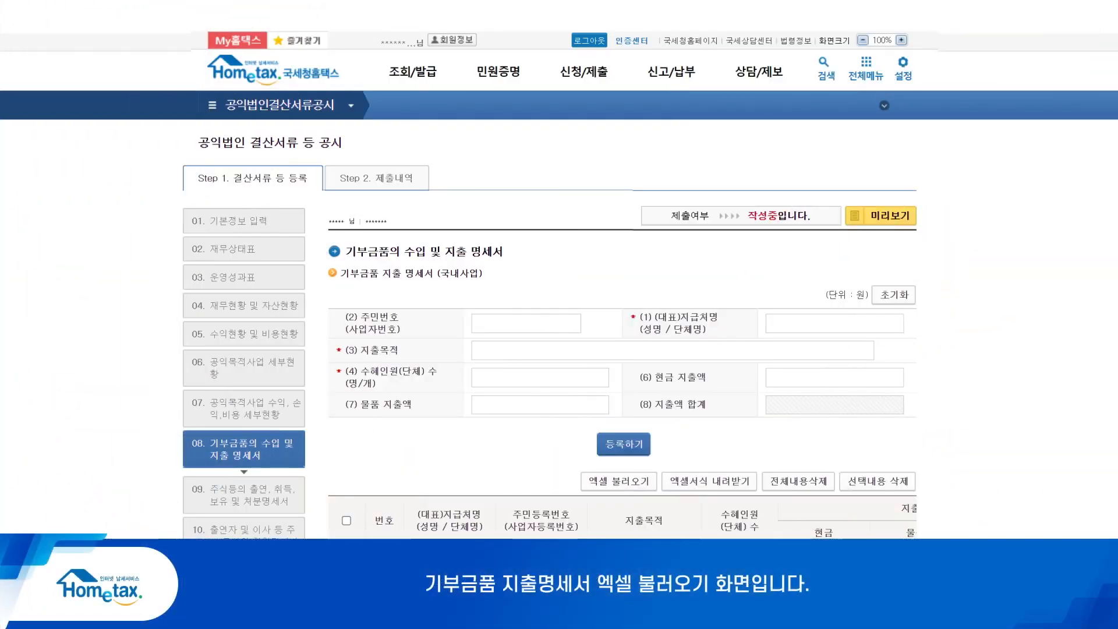
Start importing the Excel file for the domestic donation expenditure statement and view the overseas expenditure form
{"action": "scroll", "coordinate": [559, 286], "scroll_direction": "down", "scroll_amount": 3}
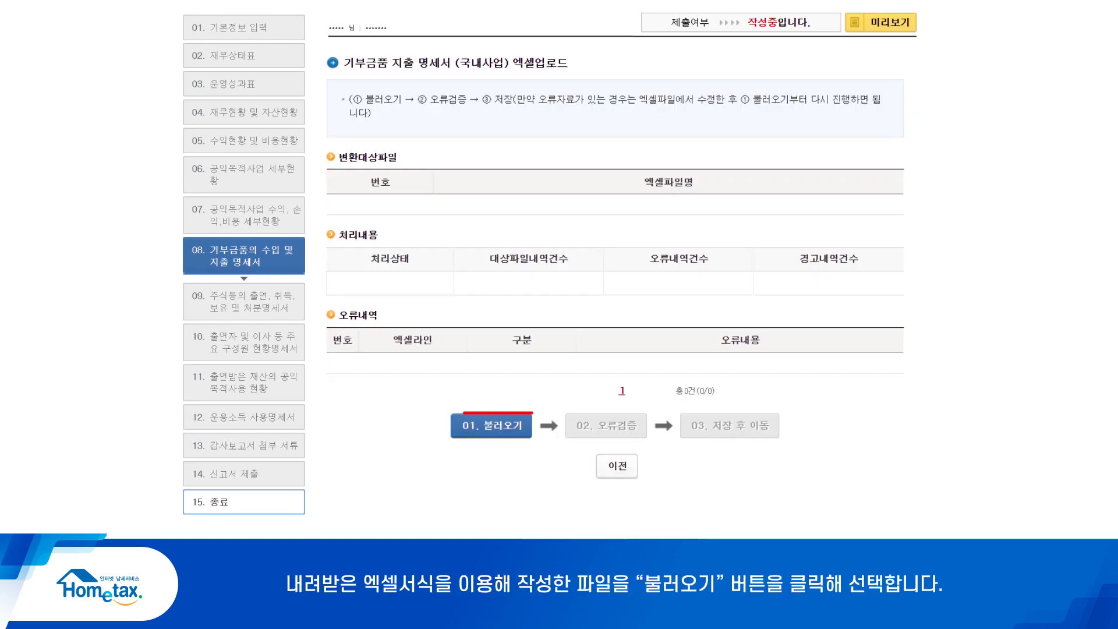
{"action": "left_click", "coordinate": [491, 425]}
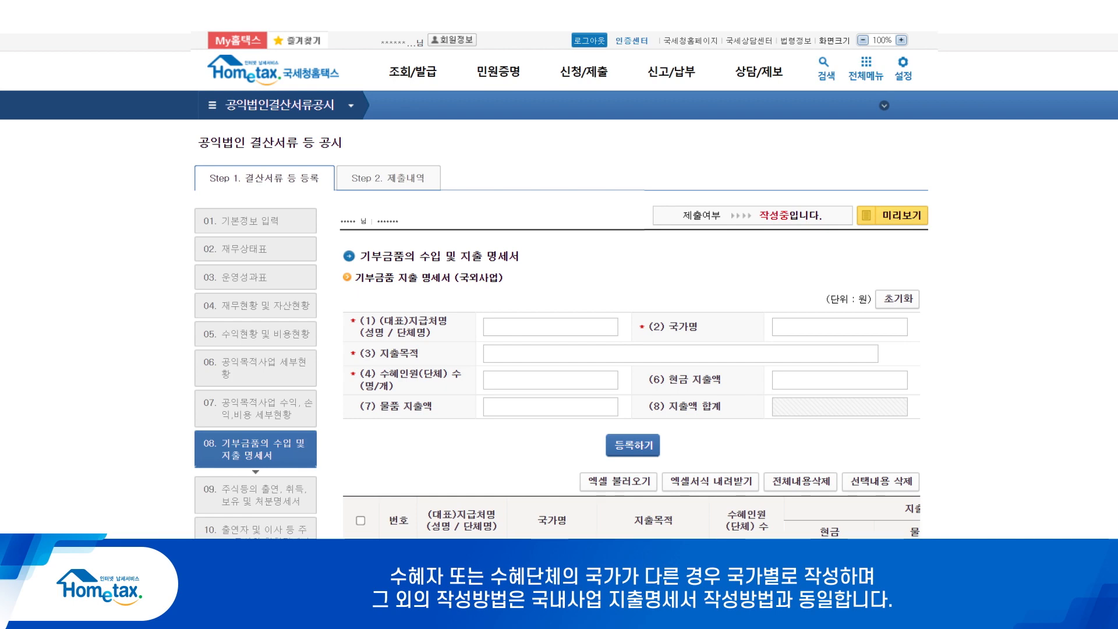
{"action": "scroll", "coordinate": [559, 285], "scroll_direction": "down", "scroll_amount": 3}
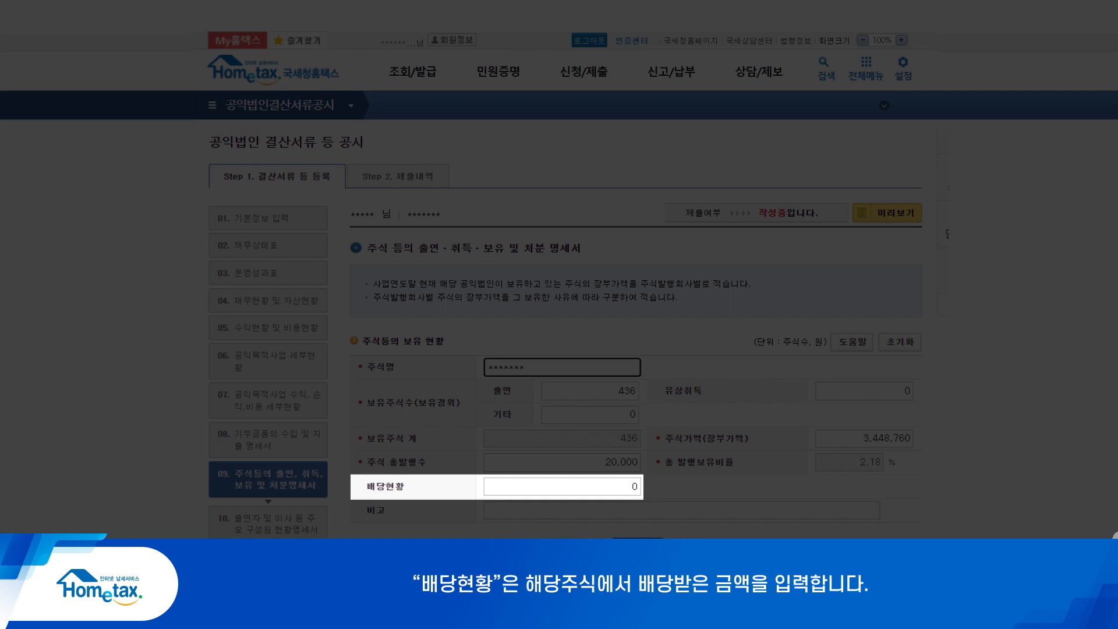
Register the stock holding with 436 donated shares, a book value of 3,448,760 and 20,000 total issued shares
{"action": "scroll", "coordinate": [559, 271], "scroll_direction": "down", "scroll_amount": 5}
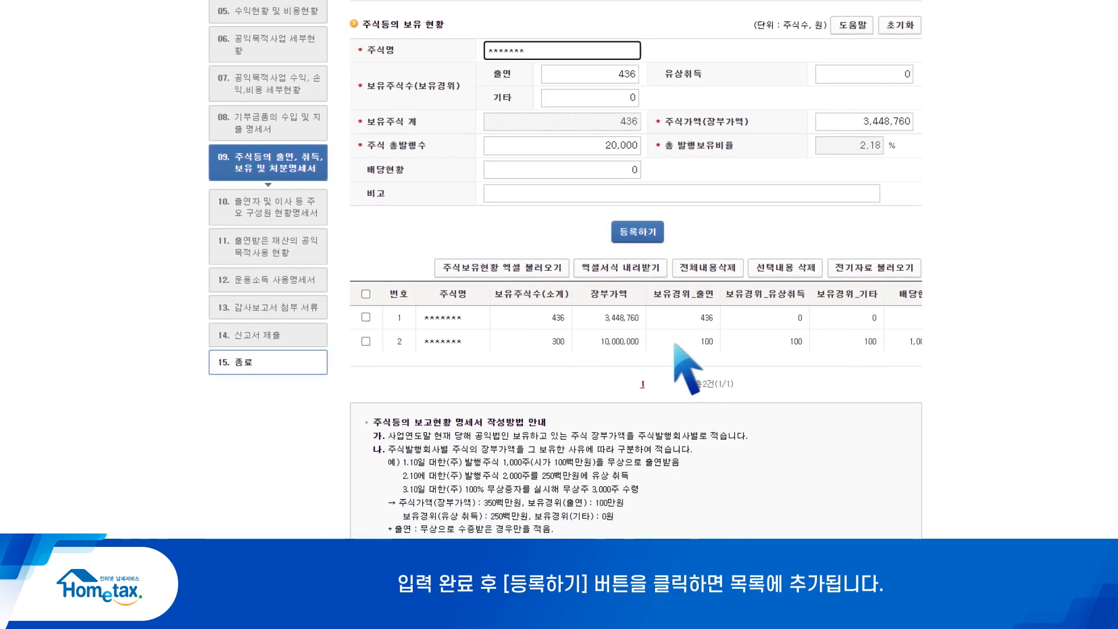
{"action": "left_click", "coordinate": [640, 236]}
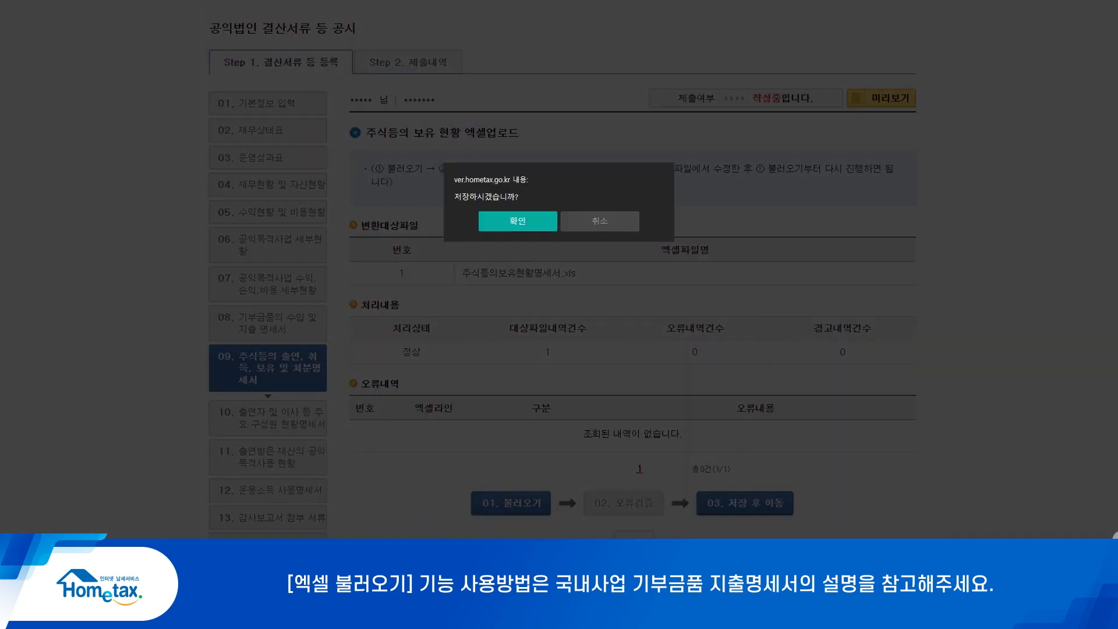
Save the imported 주식등의보유현황명세서.xls data and complete the stock holding entry form
{"action": "key", "text": "Return"}
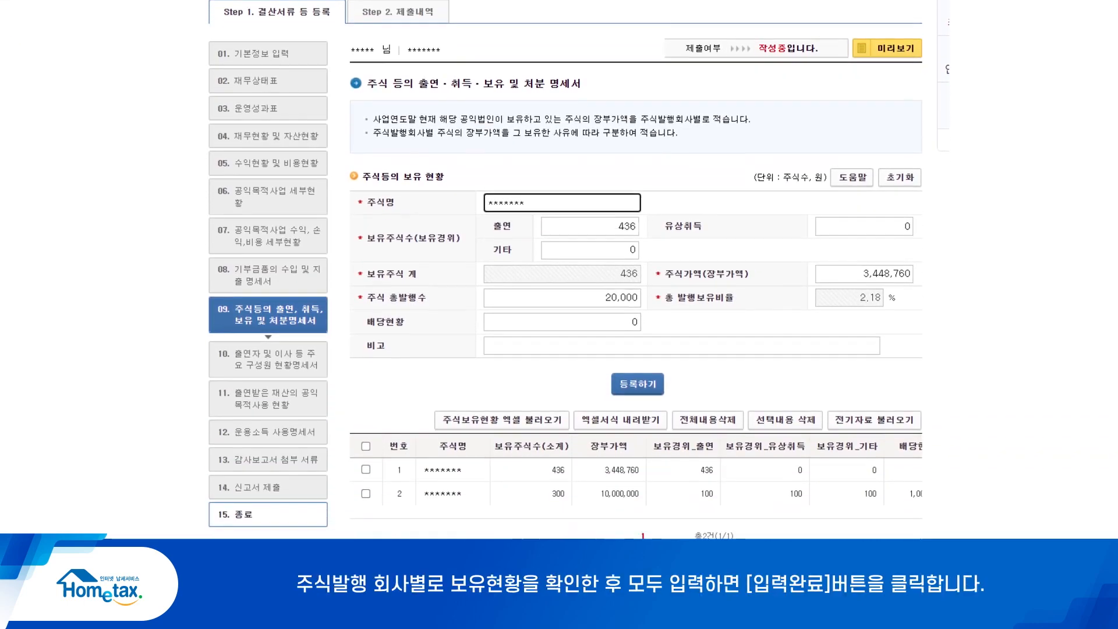
{"action": "scroll", "coordinate": [636, 268], "scroll_direction": "down", "scroll_amount": 5}
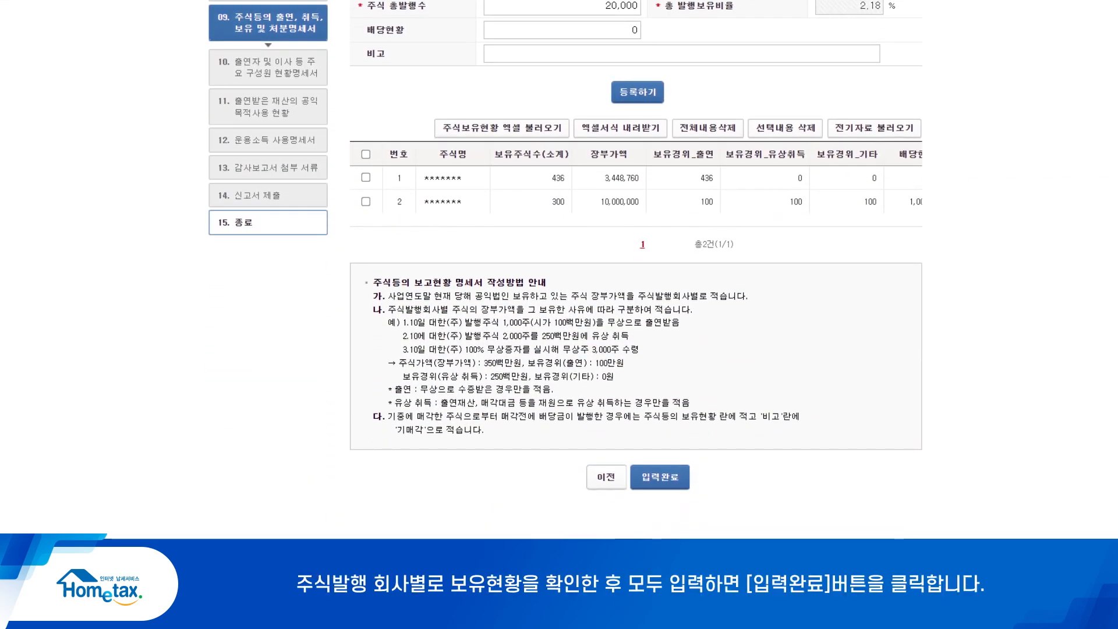
{"action": "left_click", "coordinate": [660, 480]}
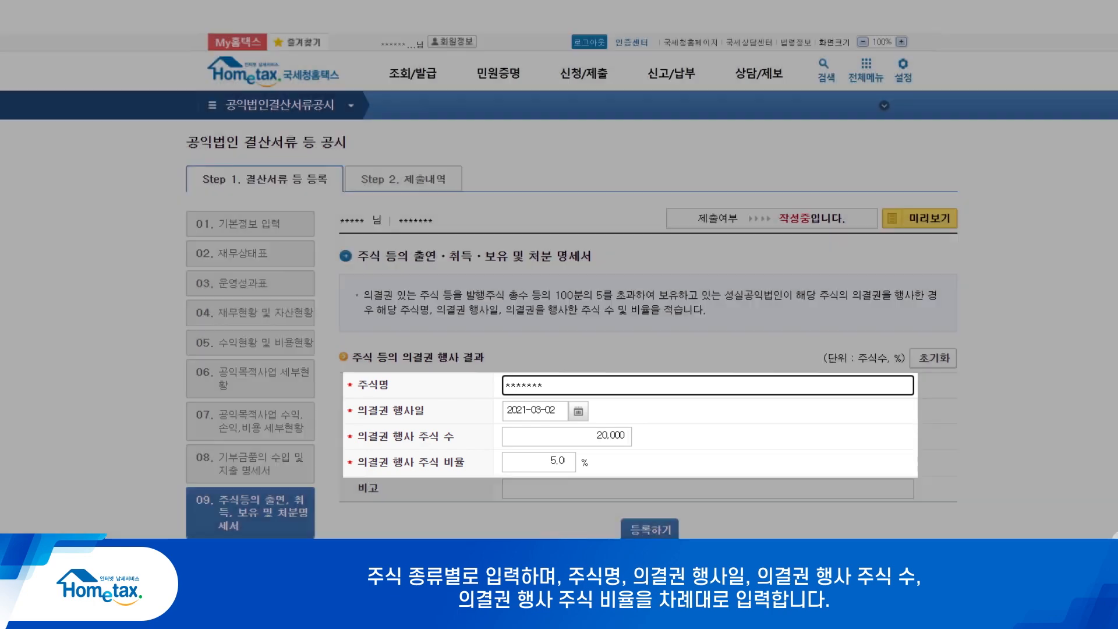
Register the voting-right exercise result dated 2021-03-02 for 20,000 shares at a 5.0% ratio
{"action": "scroll", "coordinate": [559, 292], "scroll_direction": "down", "scroll_amount": 2}
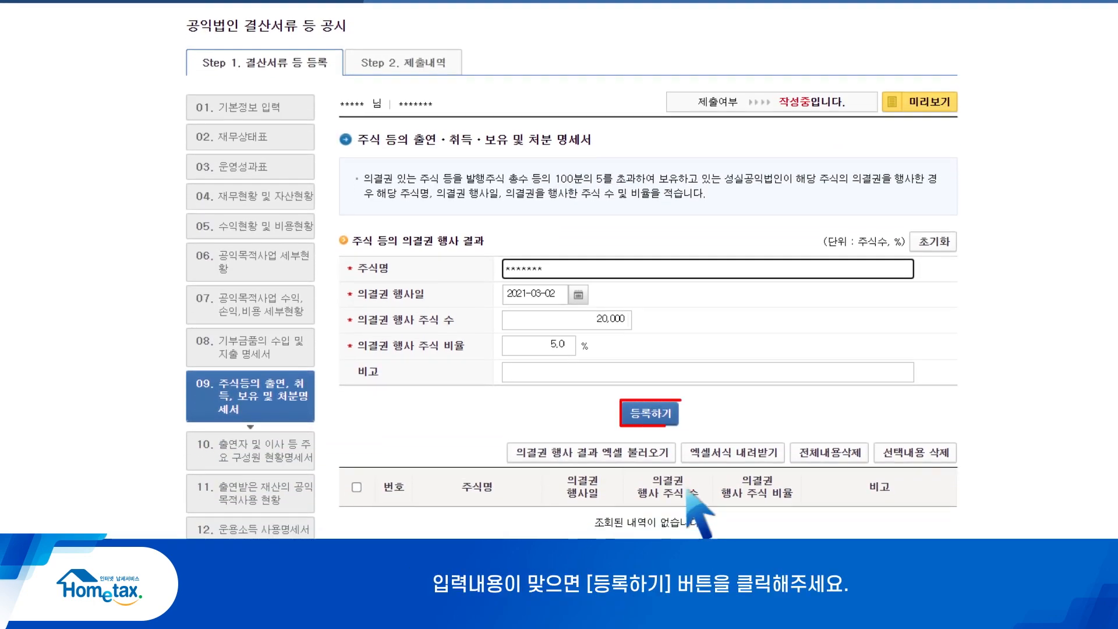
{"action": "left_click", "coordinate": [650, 415]}
{"action": "scroll", "coordinate": [651, 414], "scroll_direction": "down", "scroll_amount": 2}
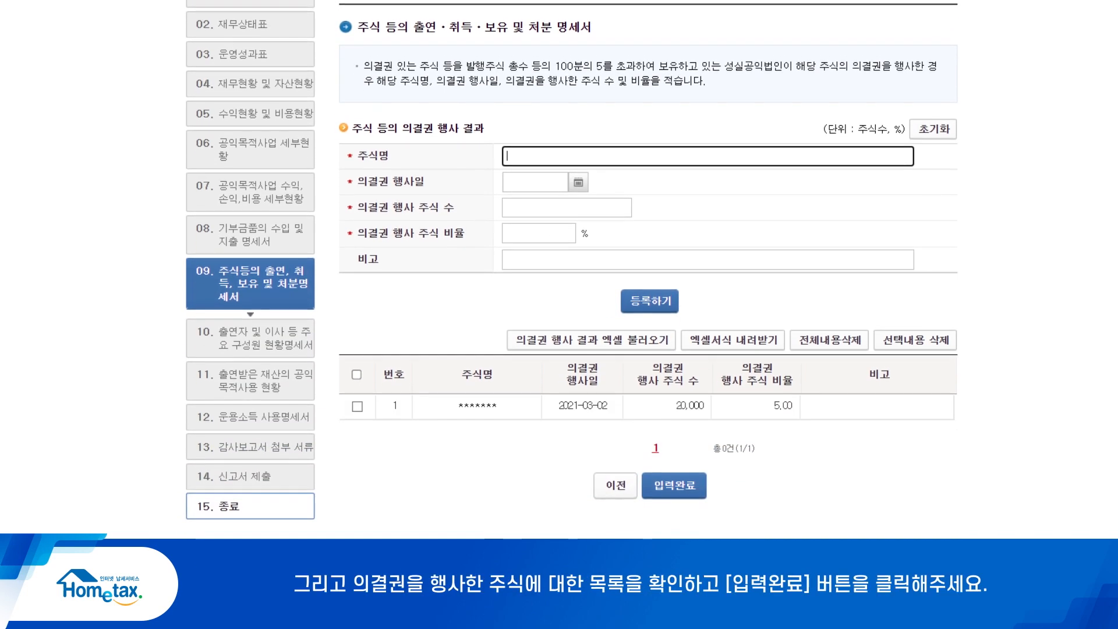
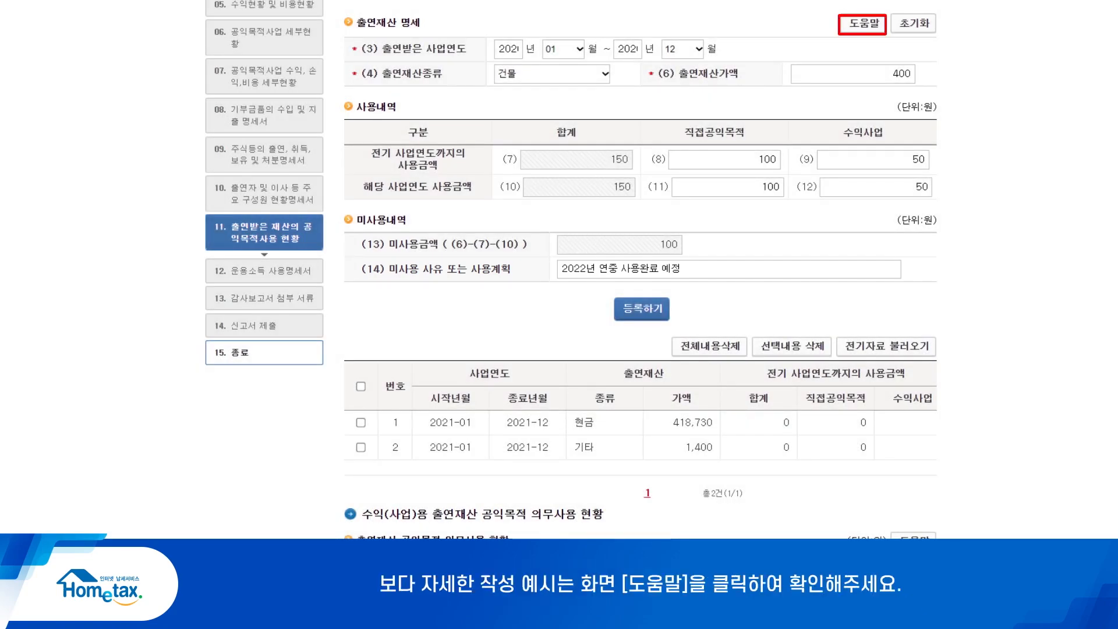
Examine the mandatory public-purpose use section for donated property and the operating income usage statement (운용소득 사용명세서)
{"action": "scroll", "coordinate": [641, 270], "scroll_direction": "down", "scroll_amount": 8}
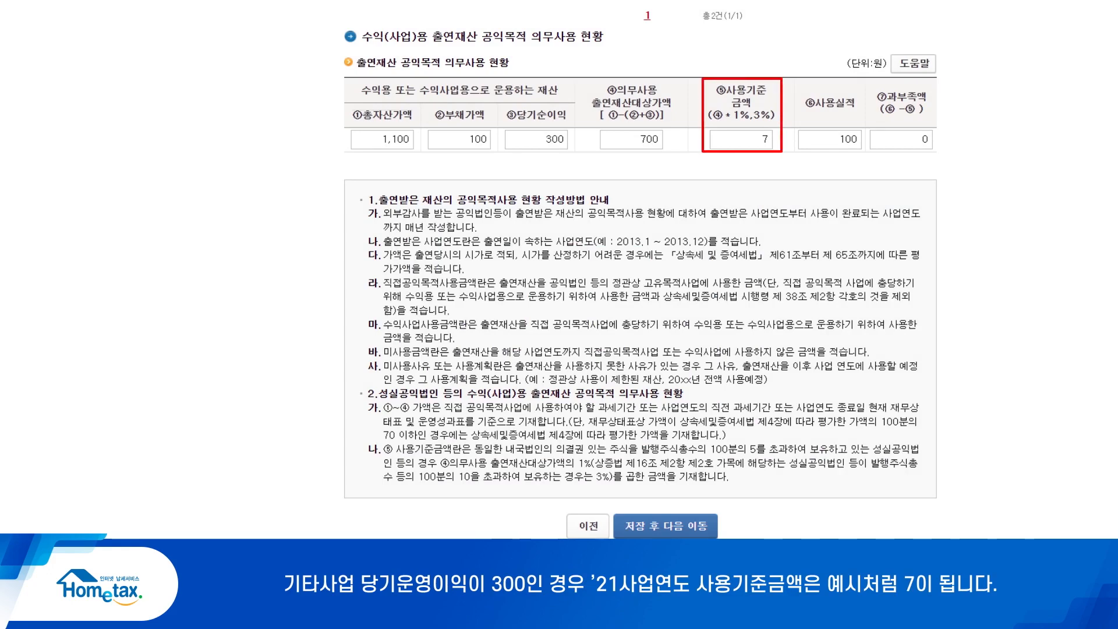
{"action": "scroll", "coordinate": [641, 274], "scroll_direction": "up", "scroll_amount": 5}
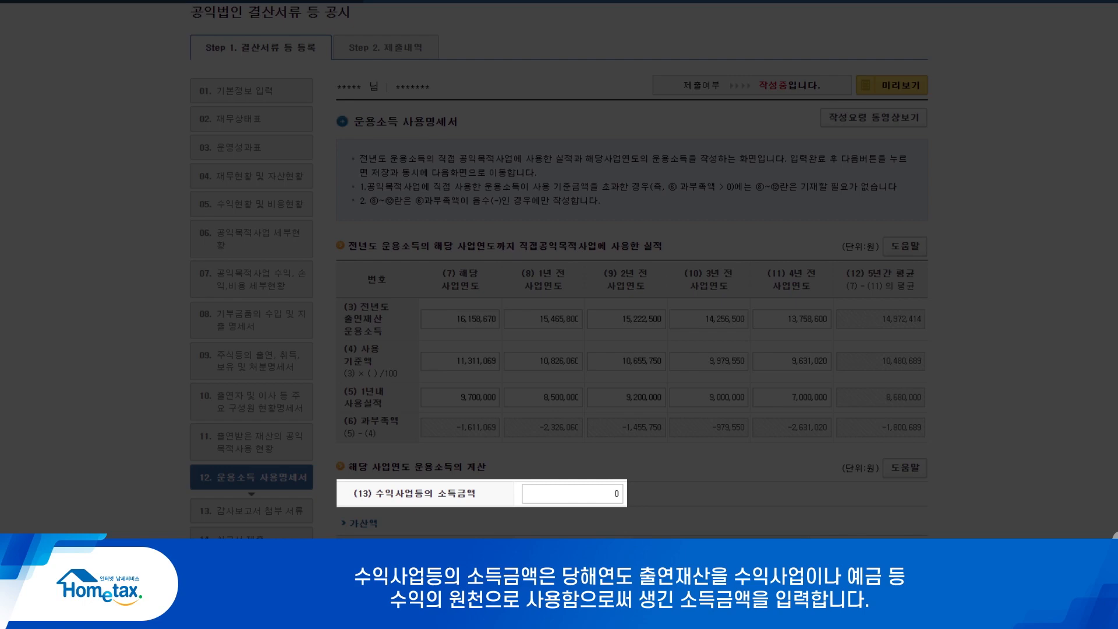
{"action": "scroll", "coordinate": [559, 272], "scroll_direction": "down", "scroll_amount": 6}
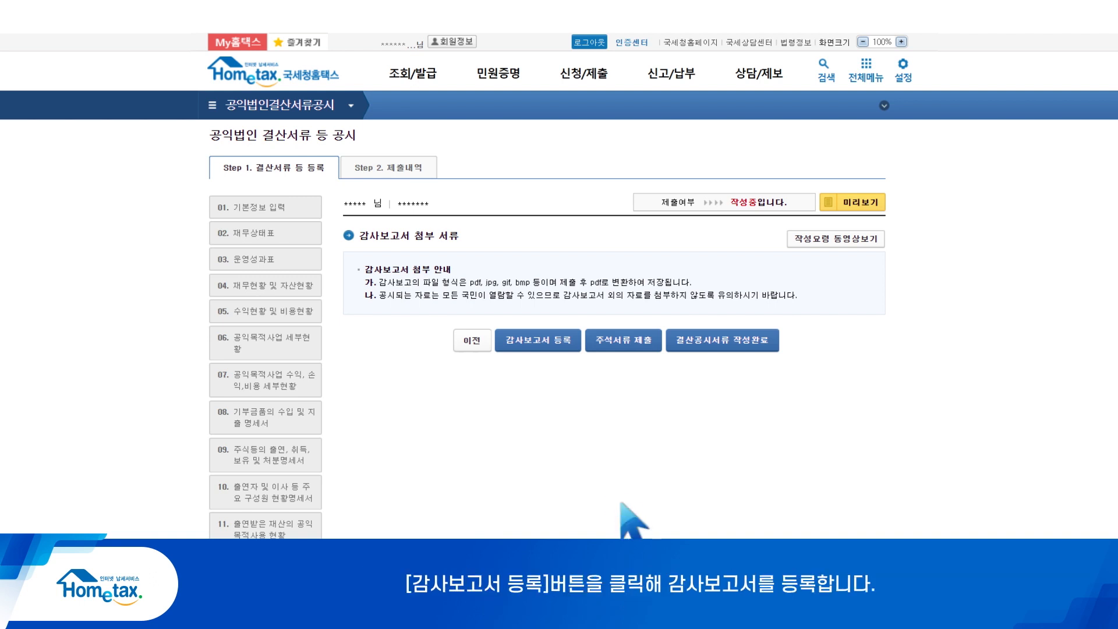
Open the audit report registration, then mark the settlement disclosure documents as complete and review the list of forms for submission
{"action": "left_click", "coordinate": [541, 342]}
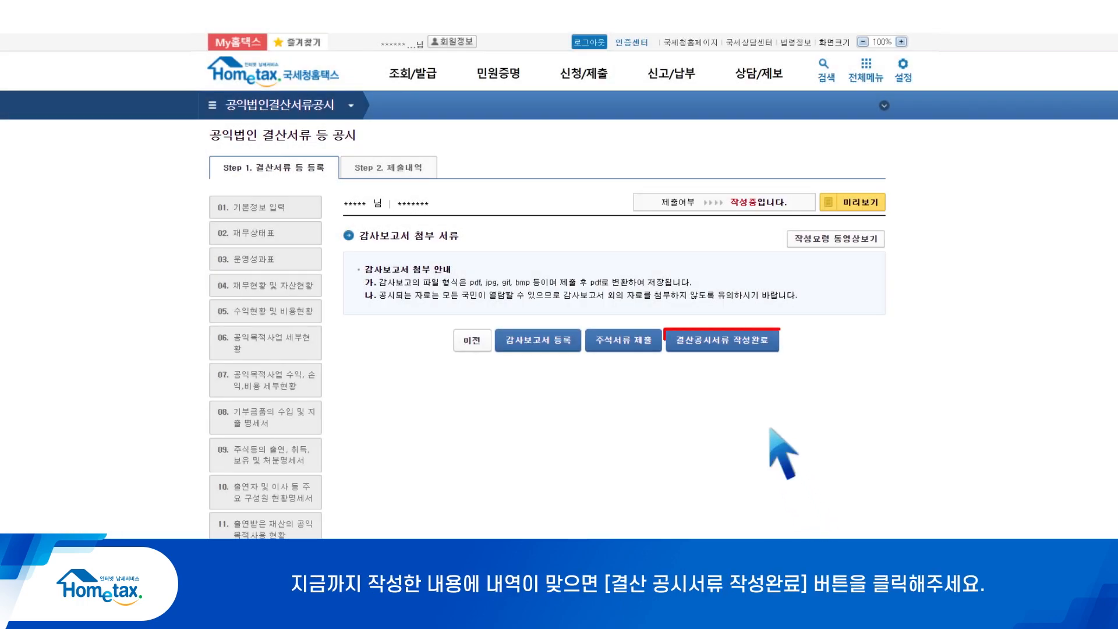
{"action": "left_click", "coordinate": [728, 344]}
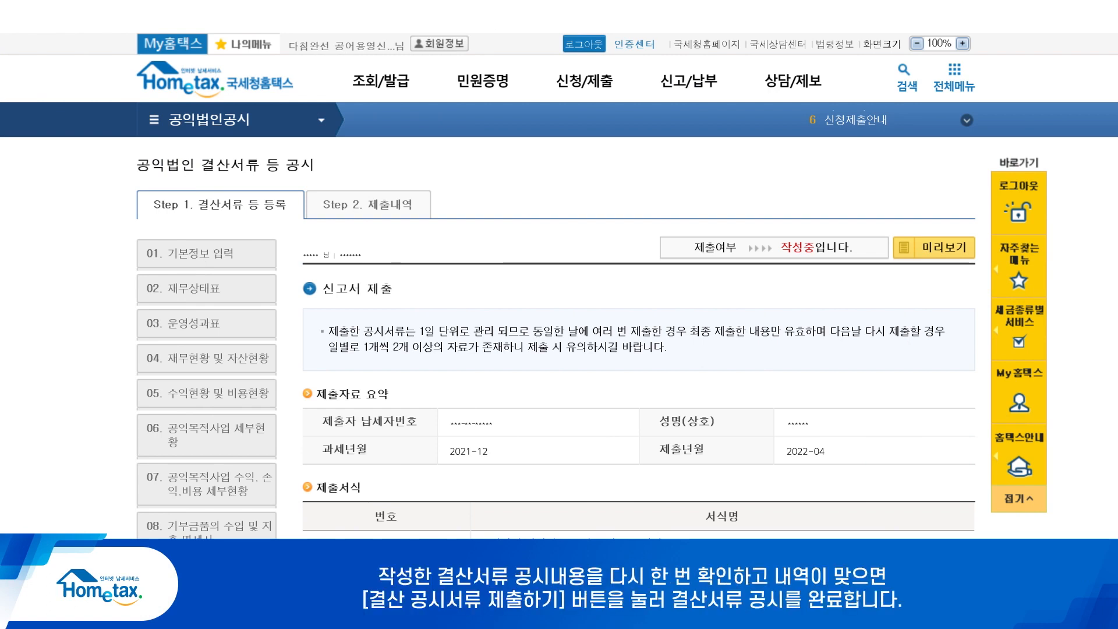
{"action": "scroll", "coordinate": [592, 270], "scroll_direction": "down", "scroll_amount": 7}
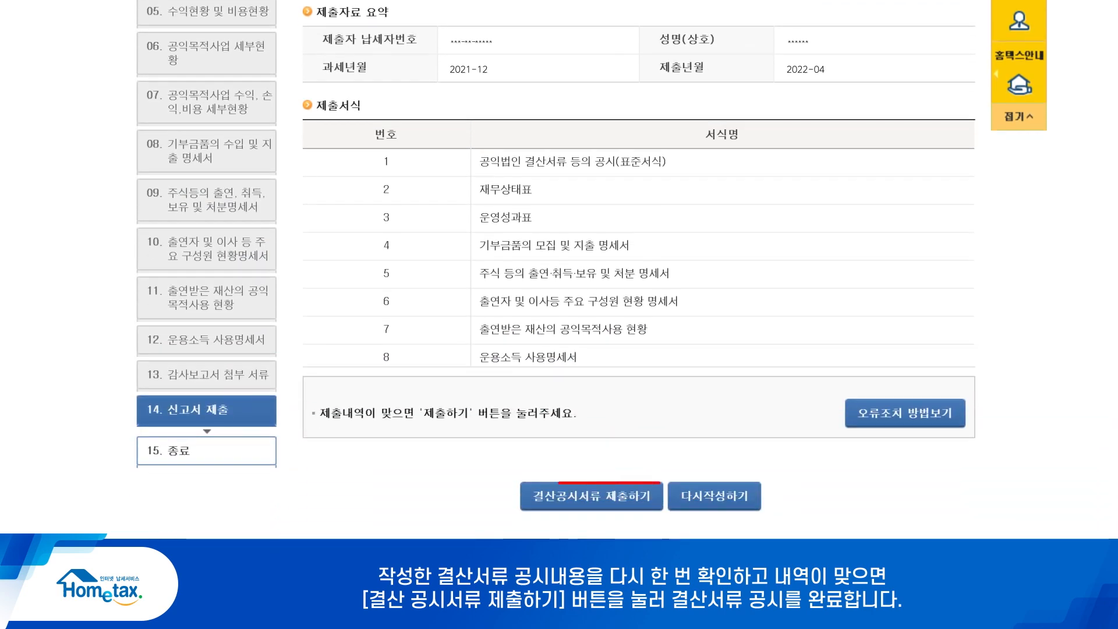